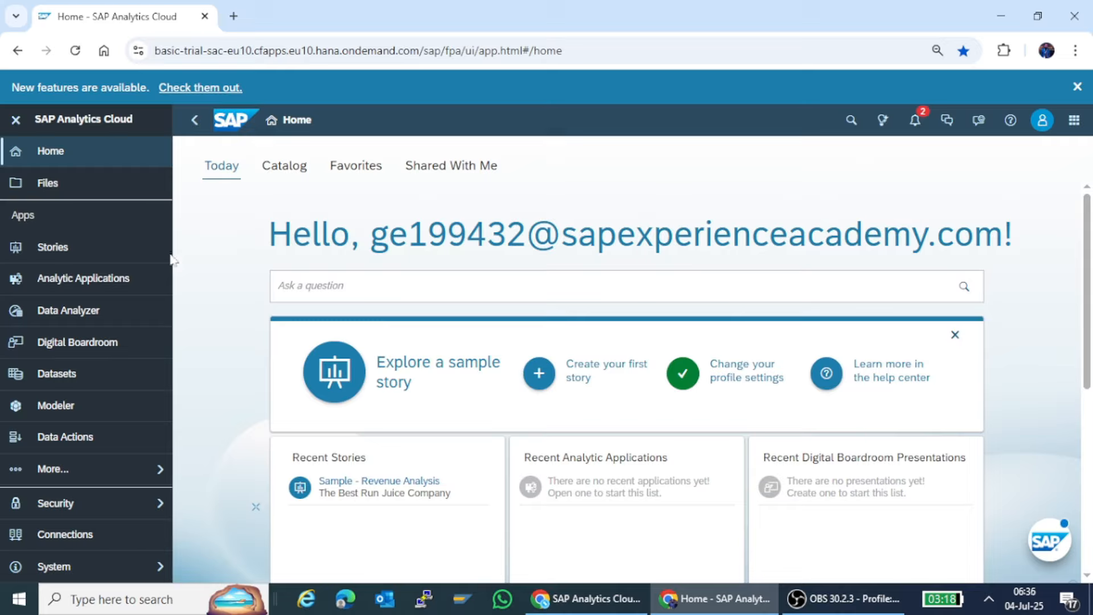
# Create a new model that starts with data, using Google Drive as the data source.
pyautogui.click(60, 415)
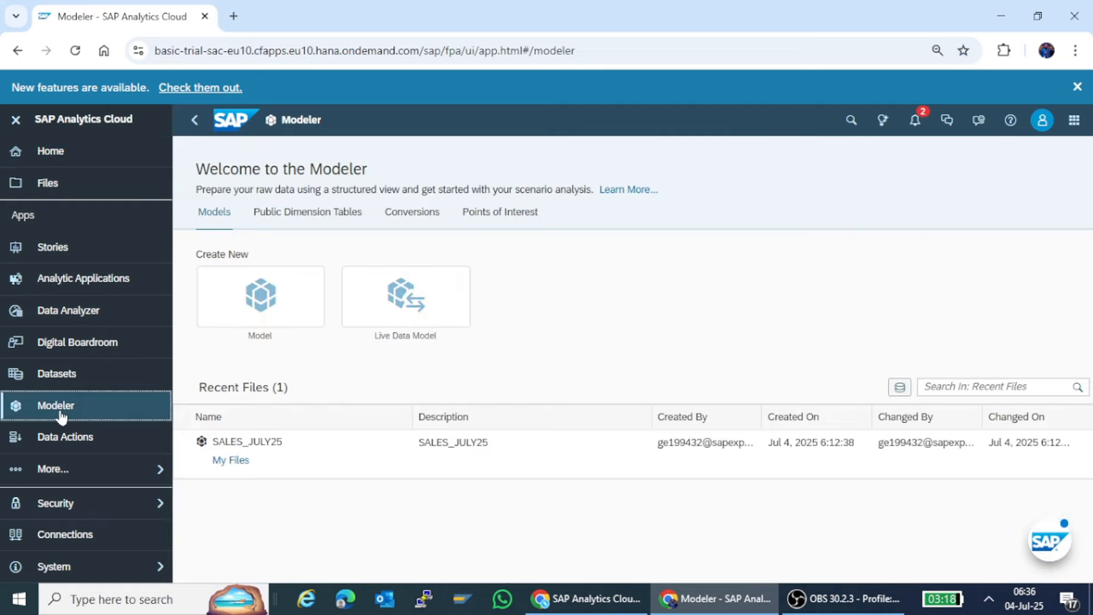
pyautogui.click(266, 302)
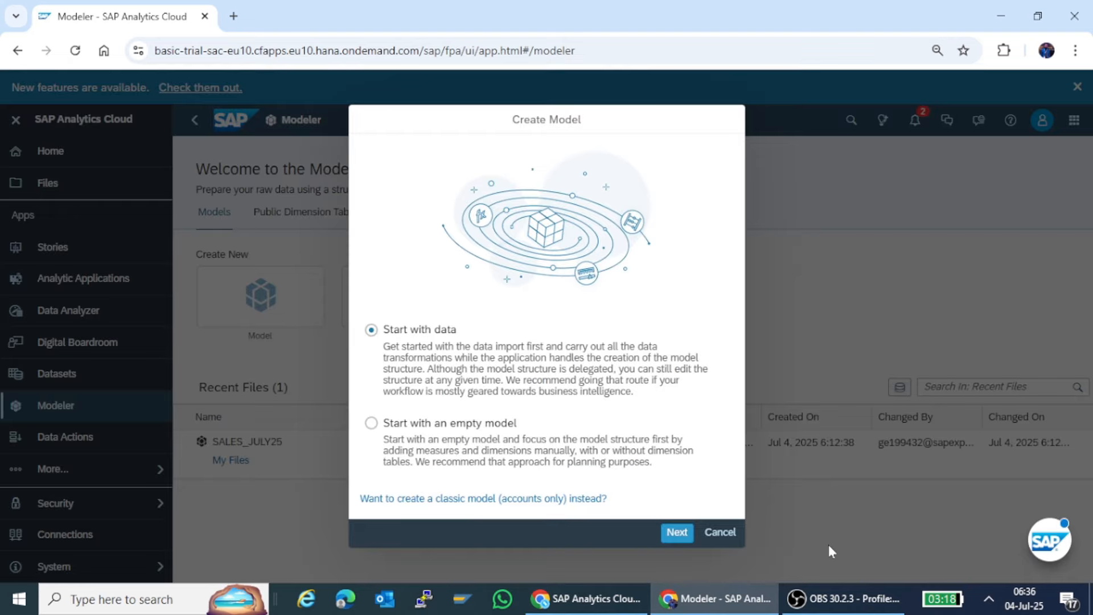
pyautogui.click(673, 532)
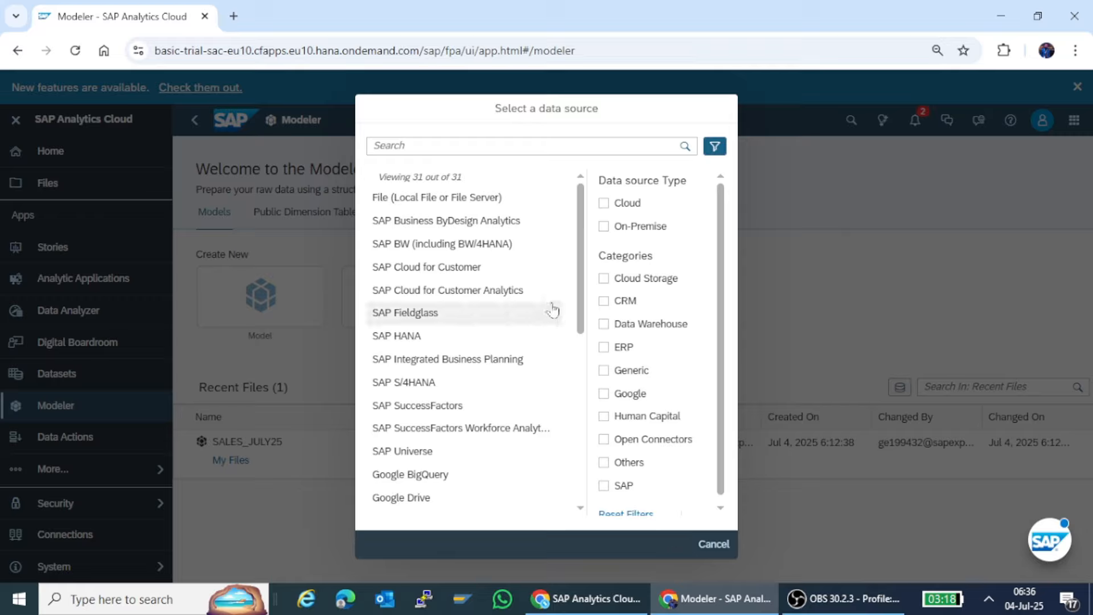
pyautogui.click(422, 504)
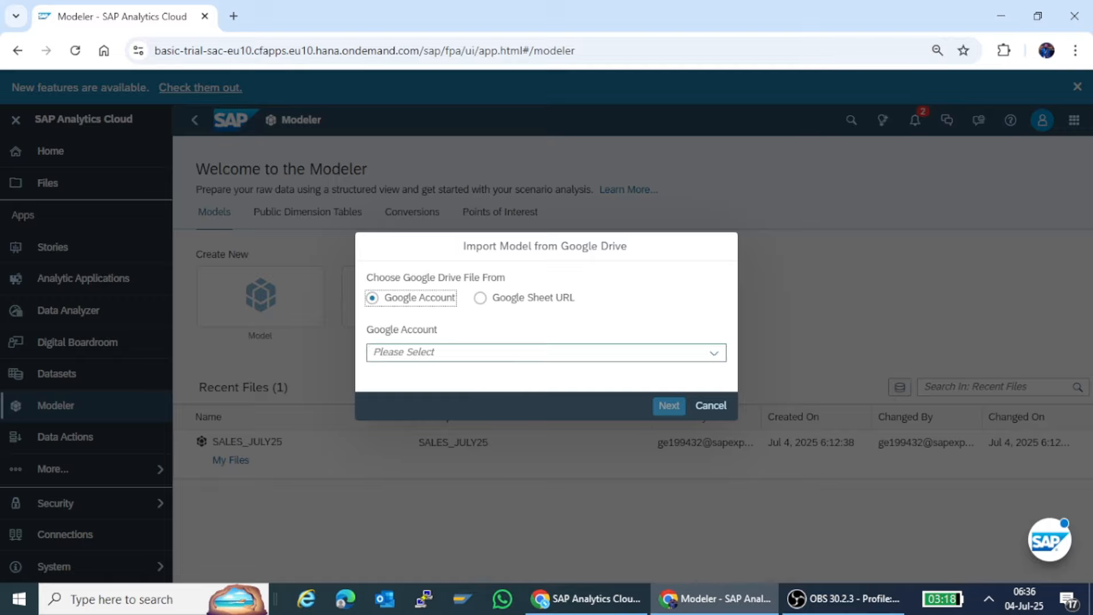
# Choose the SK_GOOGLE connection as the Google account for the model import.
pyautogui.click(512, 352)
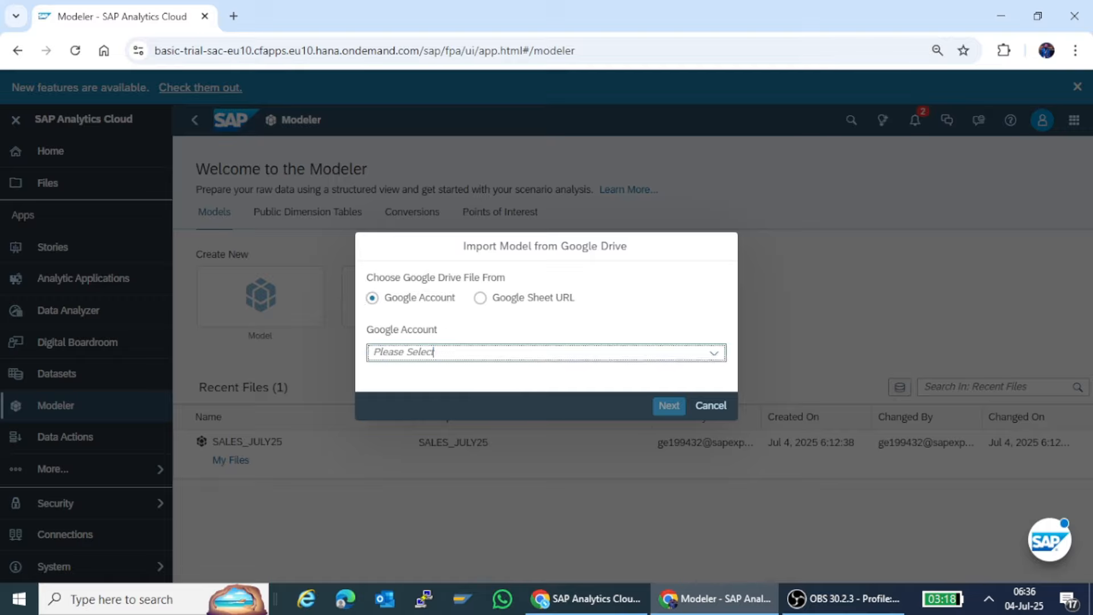
pyautogui.click(716, 353)
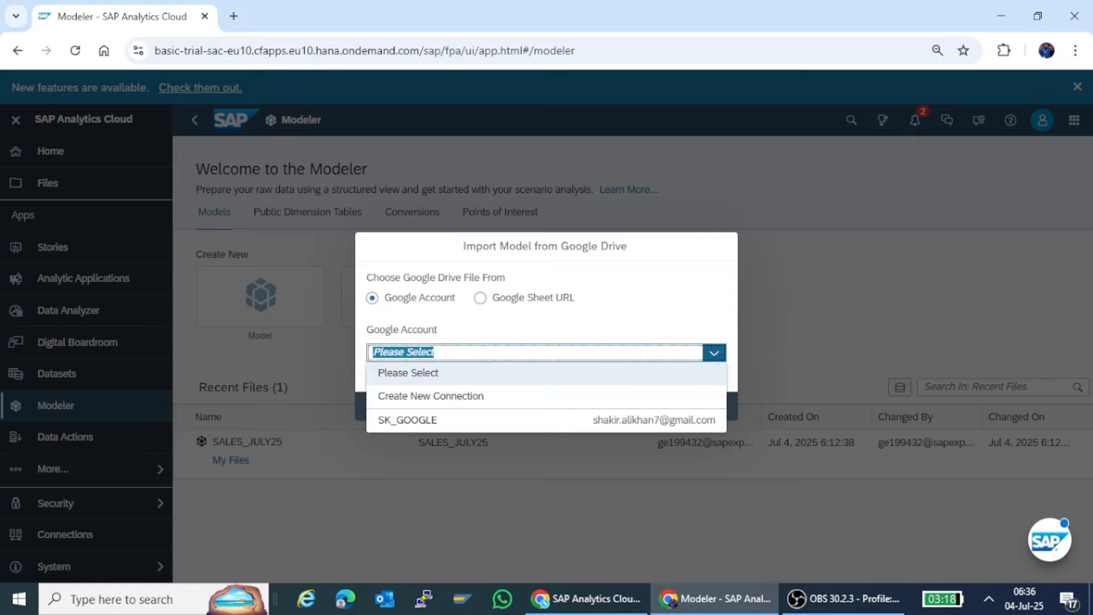
pyautogui.click(416, 419)
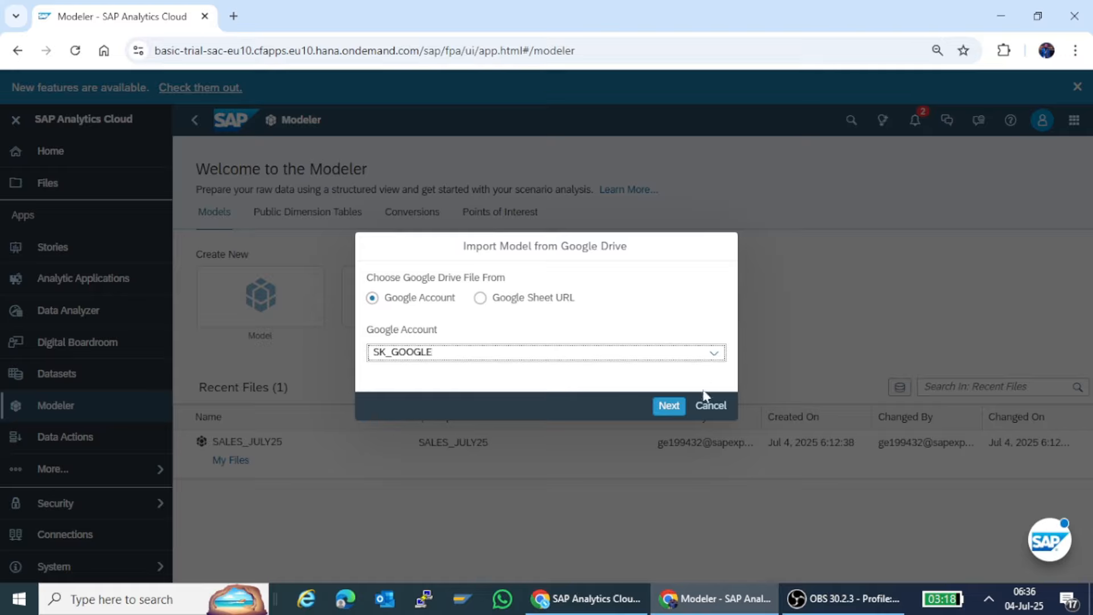
pyautogui.click(668, 405)
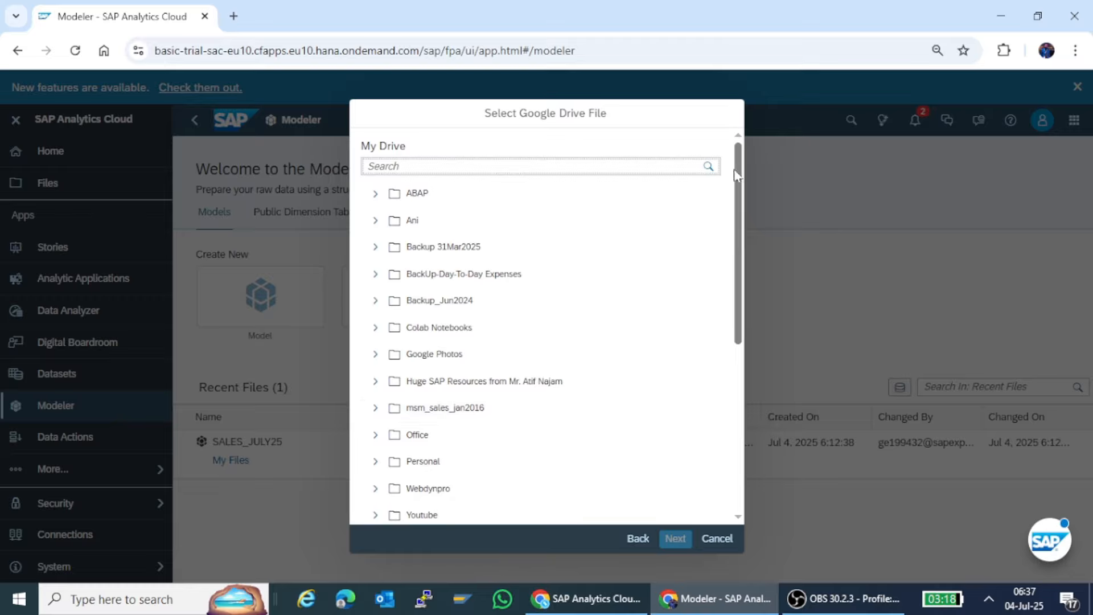
# Import SAC_Data_Preparation_Example.csv from the drive, with the first row as column headers and the delimiter auto-detected.
pyautogui.moveTo(740, 179); pyautogui.dragTo(738, 480)
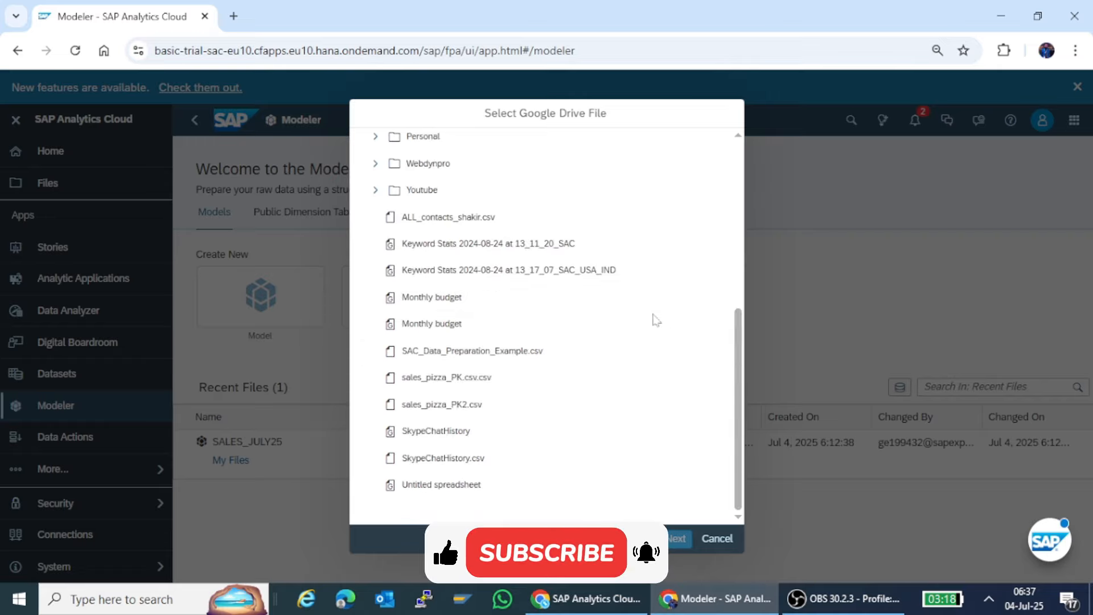
pyautogui.click(462, 353)
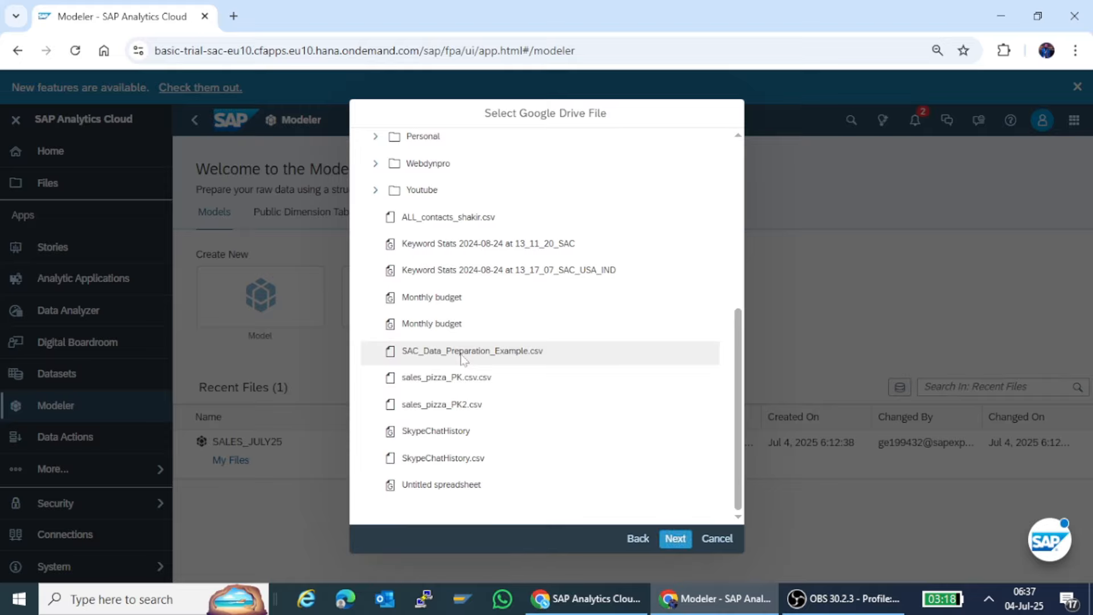
pyautogui.click(674, 538)
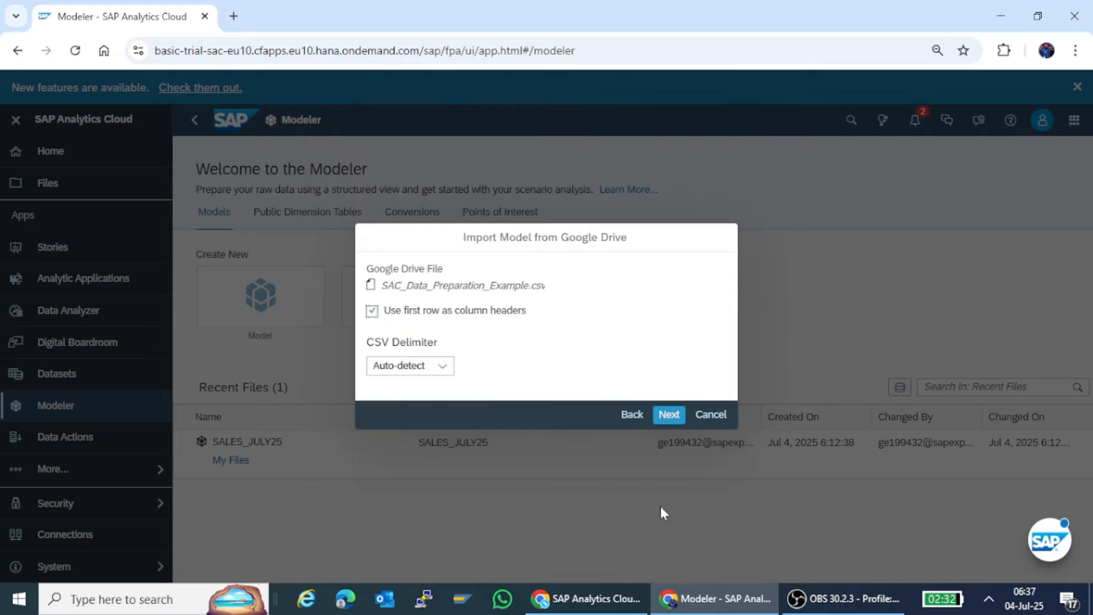
pyautogui.click(667, 421)
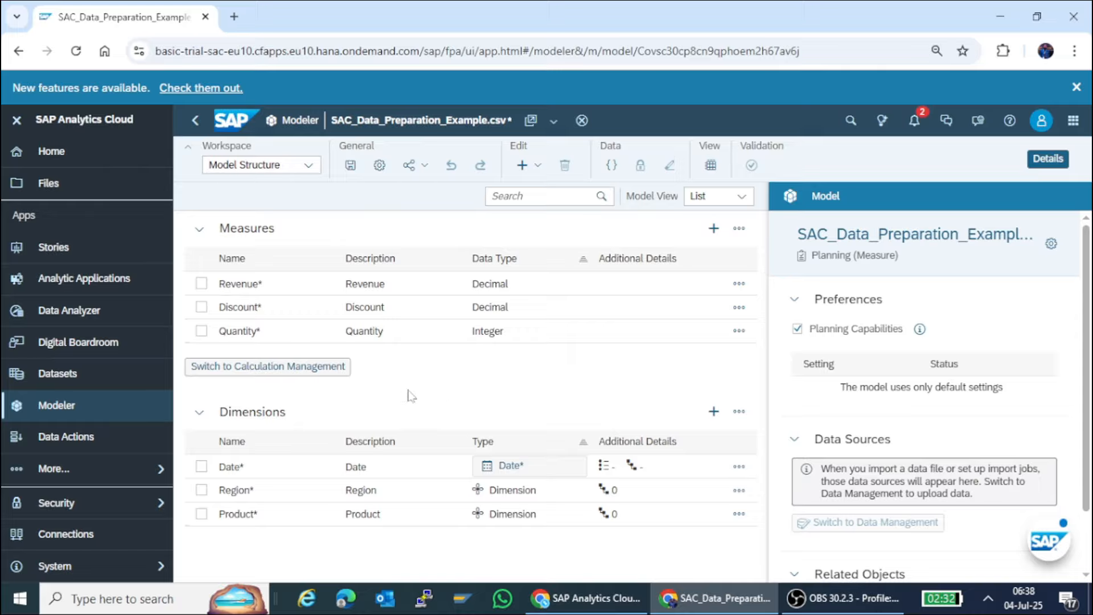
# Save the model in My Files with SALES_FINAL25 as both its name and its description.
pyautogui.click(355, 173)
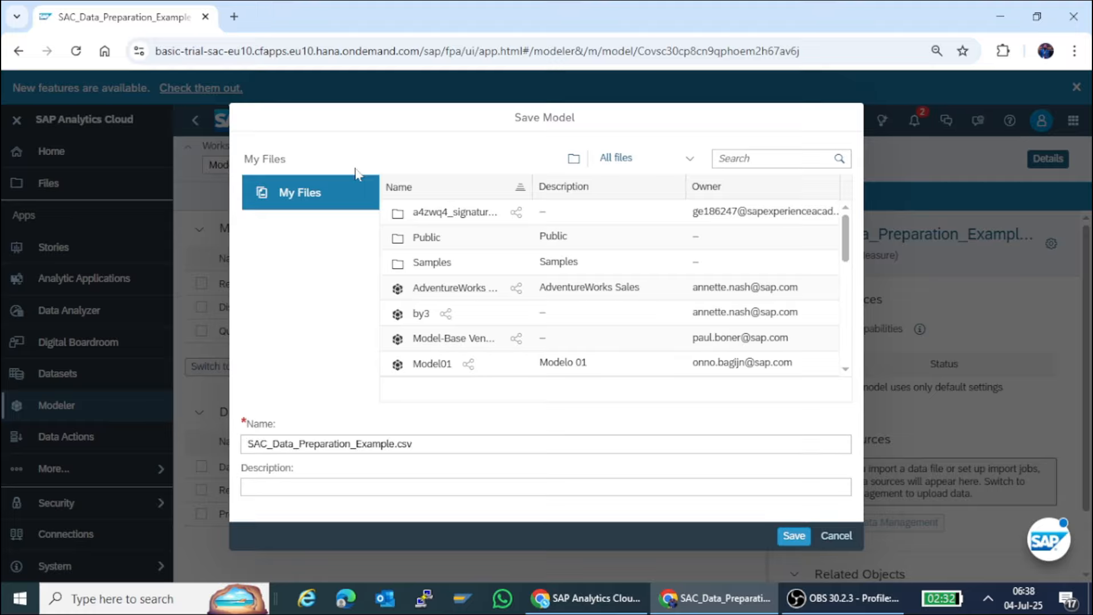
pyautogui.moveTo(416, 443); pyautogui.dragTo(234, 445)
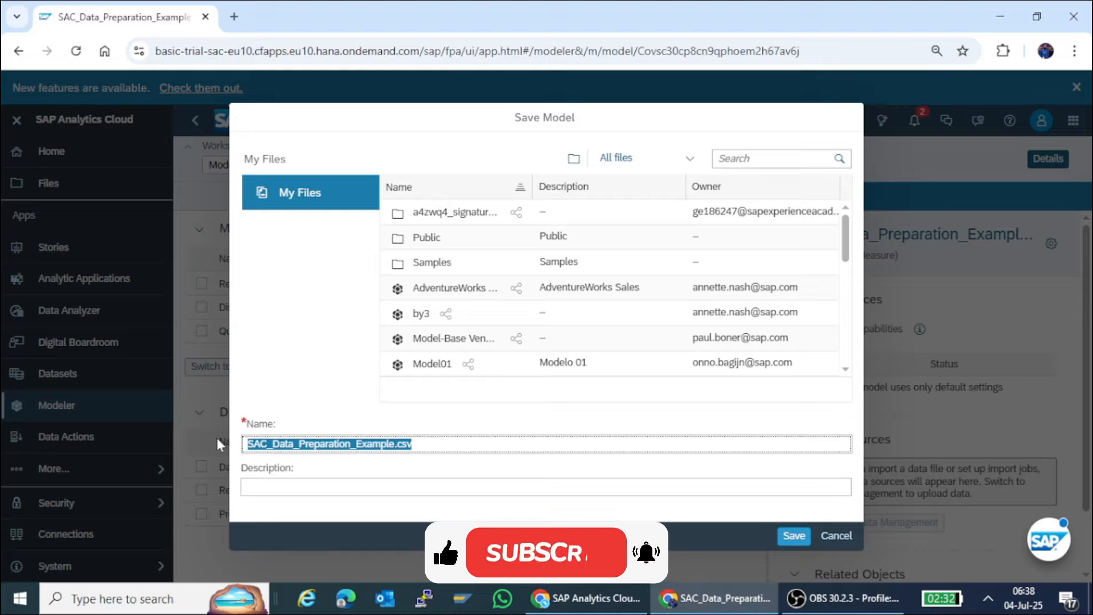
pyautogui.write('SALES')
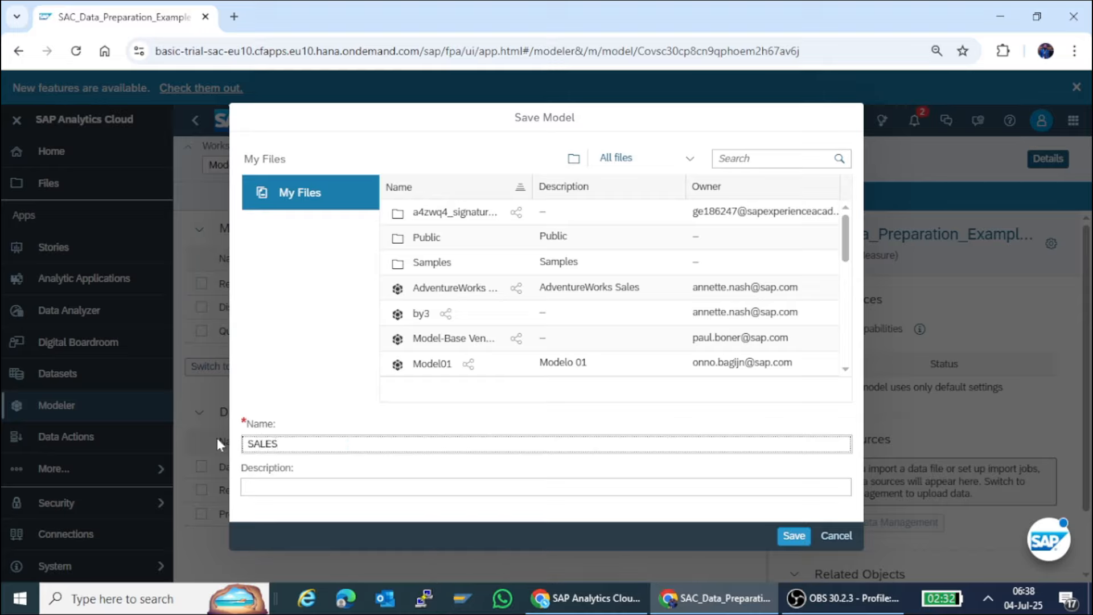
pyautogui.write('_FINAL25')
pyautogui.hotkey('ctrl', 'a')
pyautogui.hotkey('ctrl', 'c')
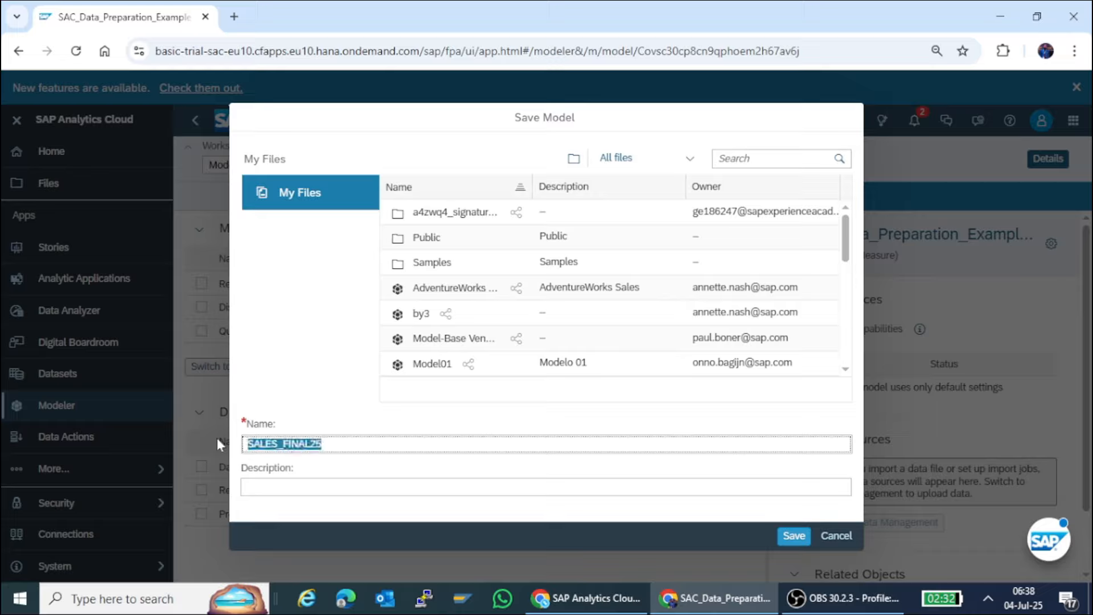
pyautogui.press('Tab')
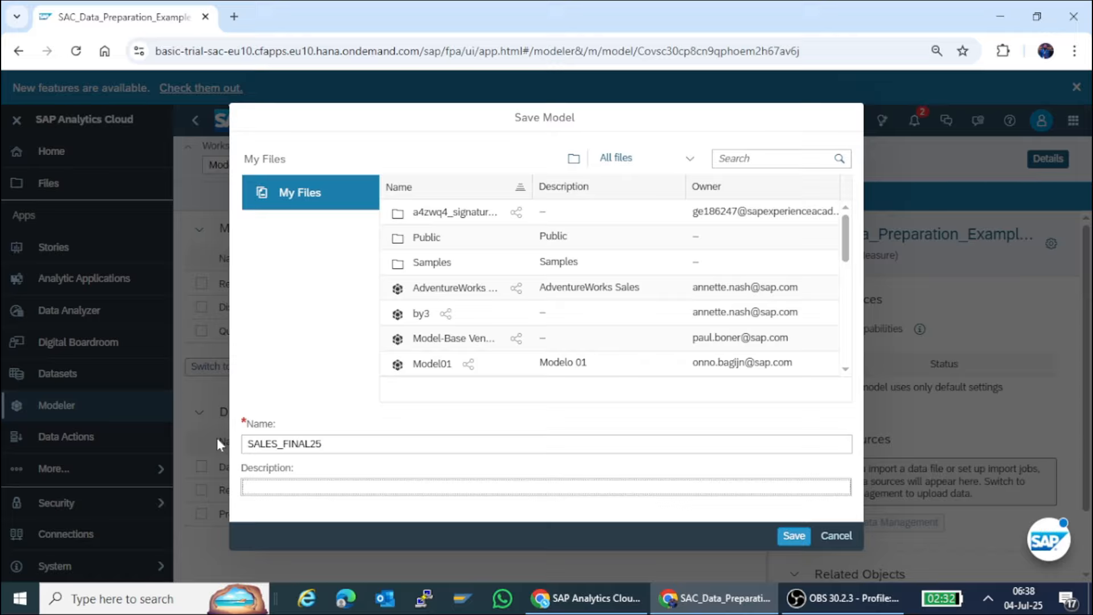
pyautogui.hotkey('ctrl', 'v')
pyautogui.click(794, 536)
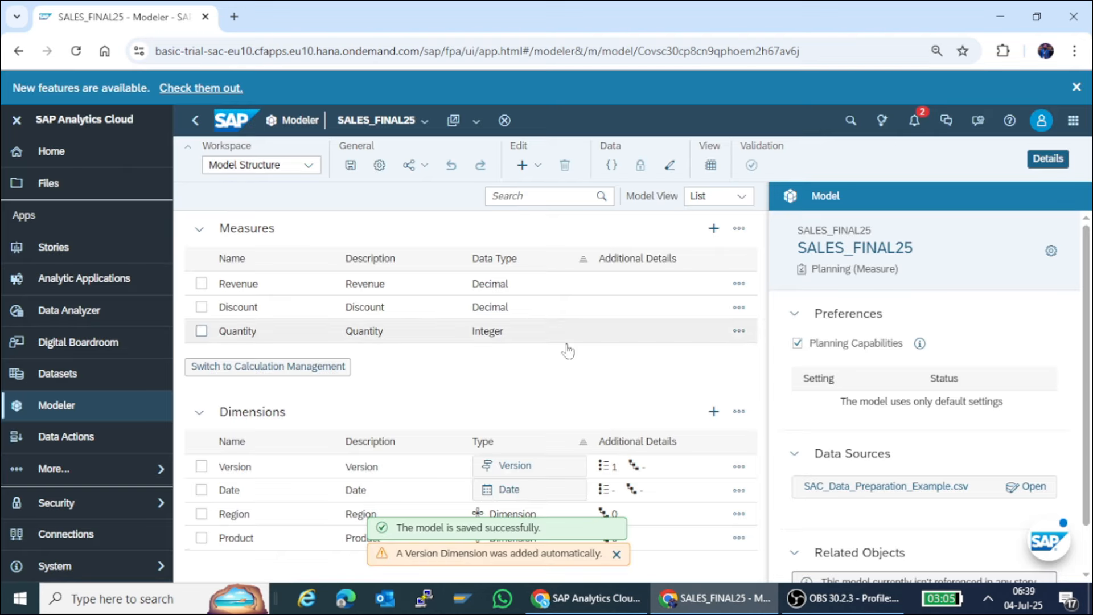
# Switch the model to the Data Management workspace and select the SAC_Data_Preparation_Example import job.
pyautogui.click(309, 165)
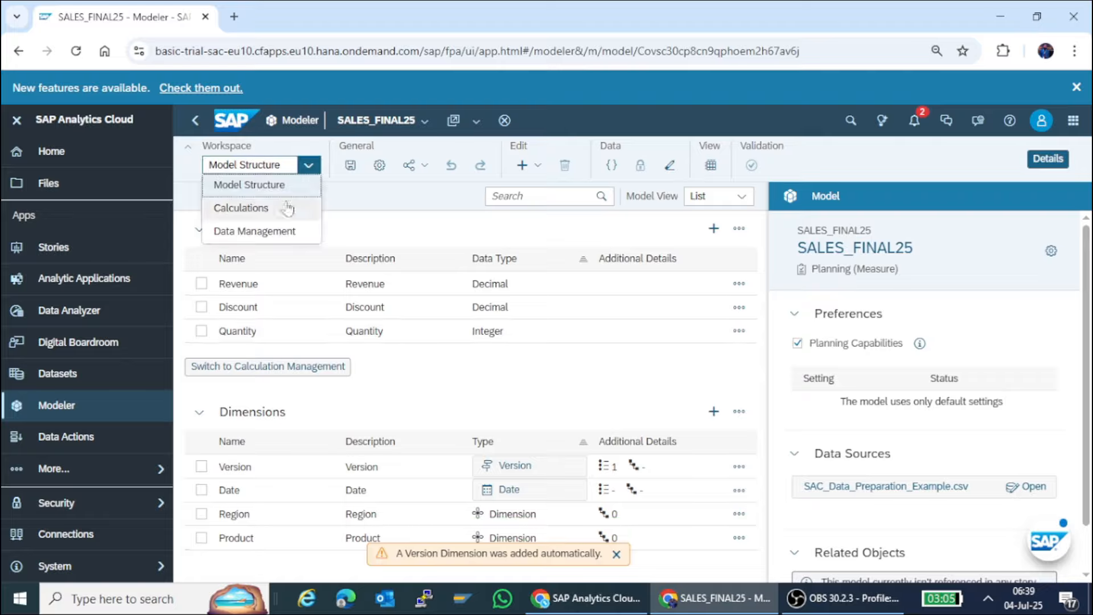
pyautogui.click(279, 230)
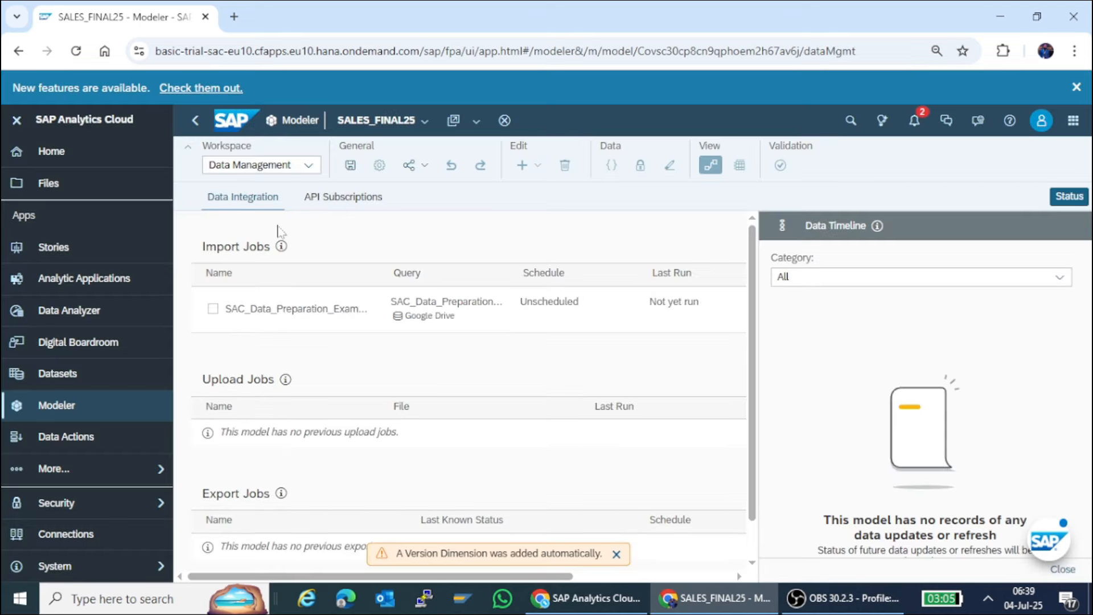
pyautogui.click(293, 312)
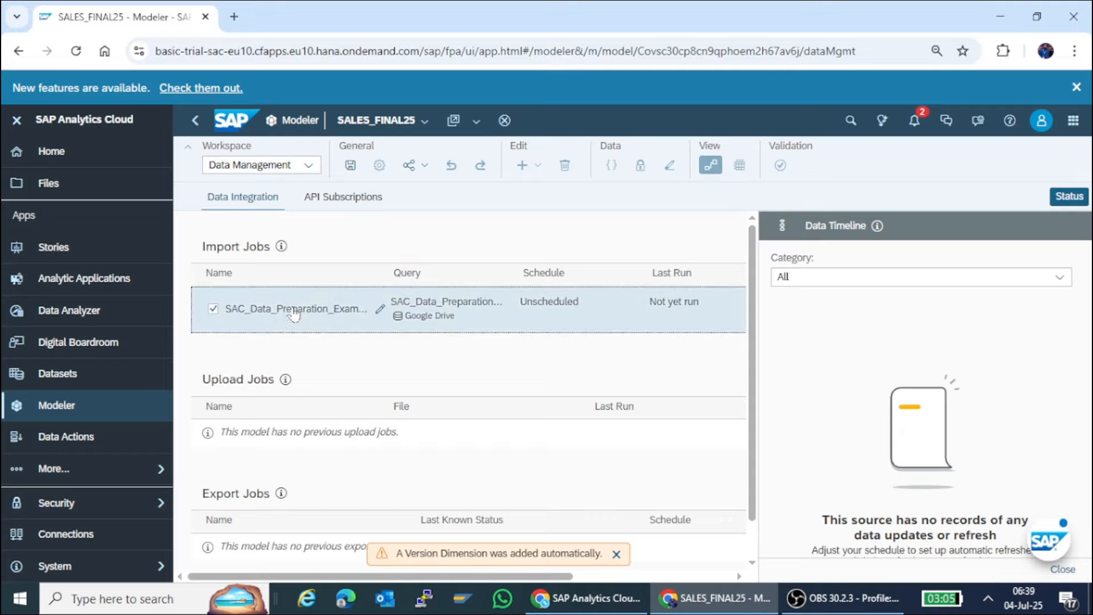
pyautogui.click(616, 555)
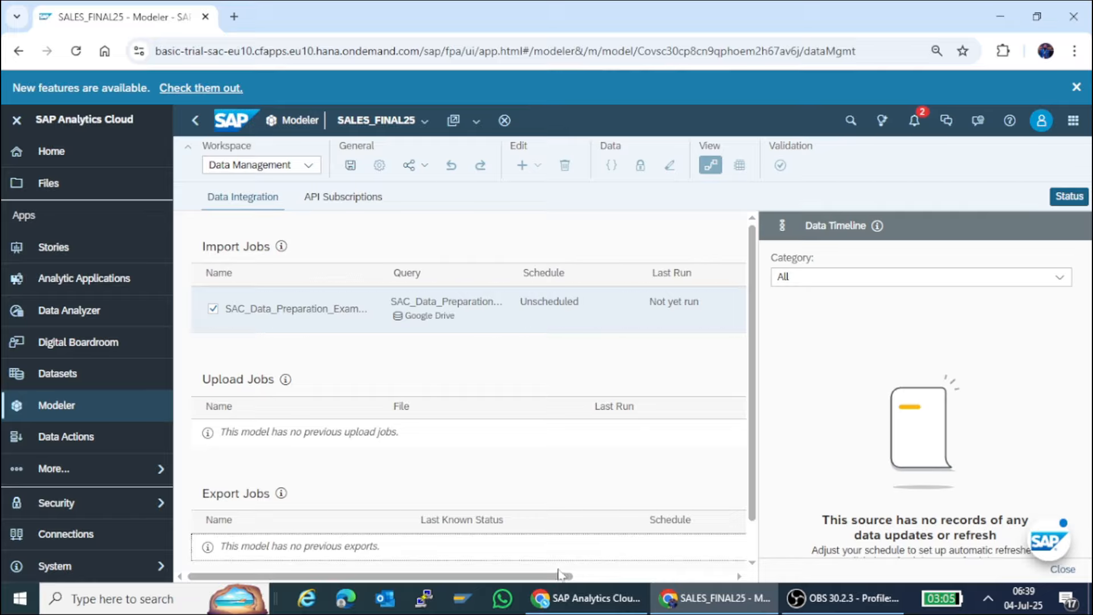
# Rerun the query of the selected Google Drive import job and open its import setup for data preparation.
pyautogui.moveTo(541, 579); pyautogui.dragTo(722, 581)
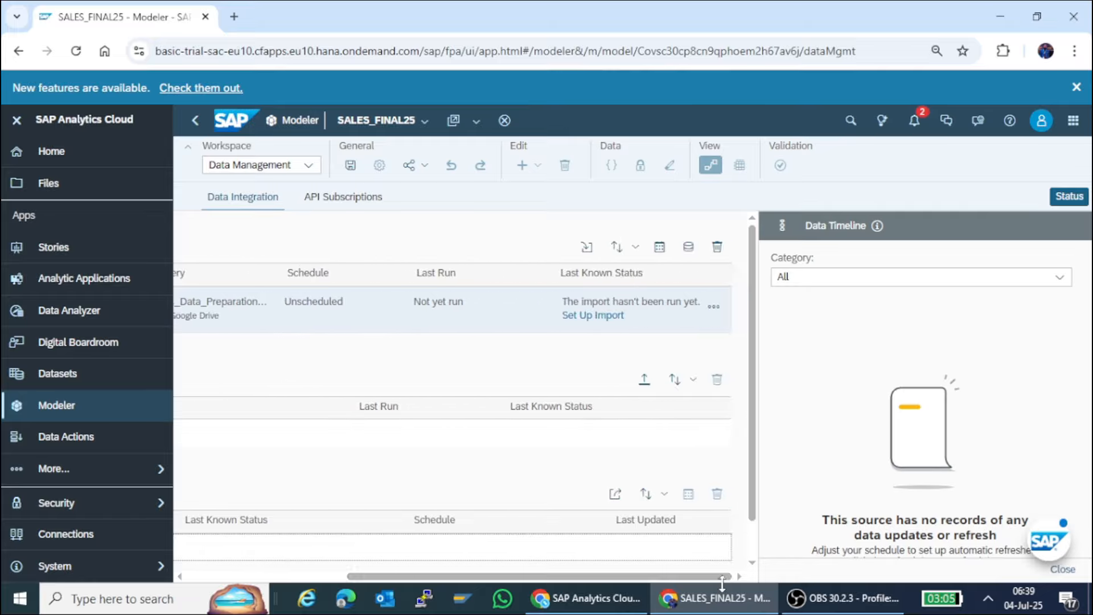
pyautogui.click(602, 324)
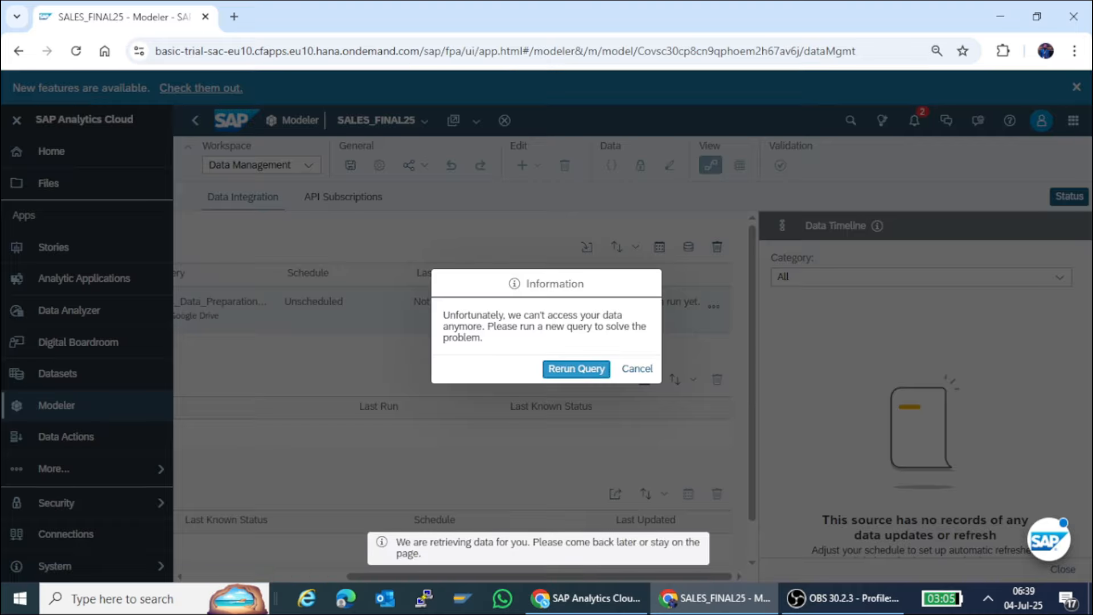
pyautogui.click(559, 370)
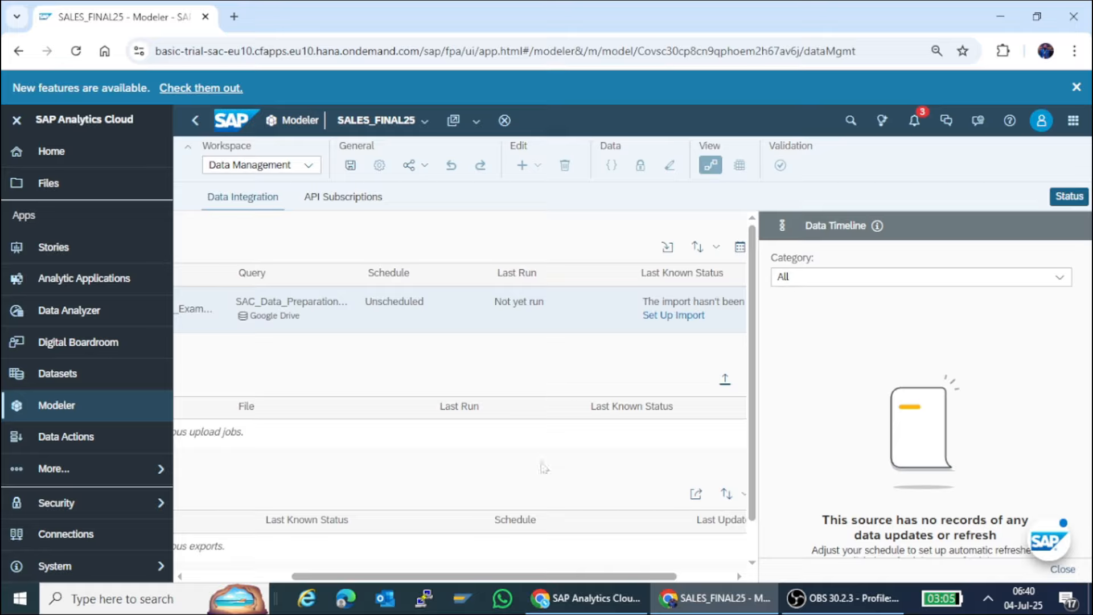
pyautogui.moveTo(506, 583); pyautogui.dragTo(561, 583)
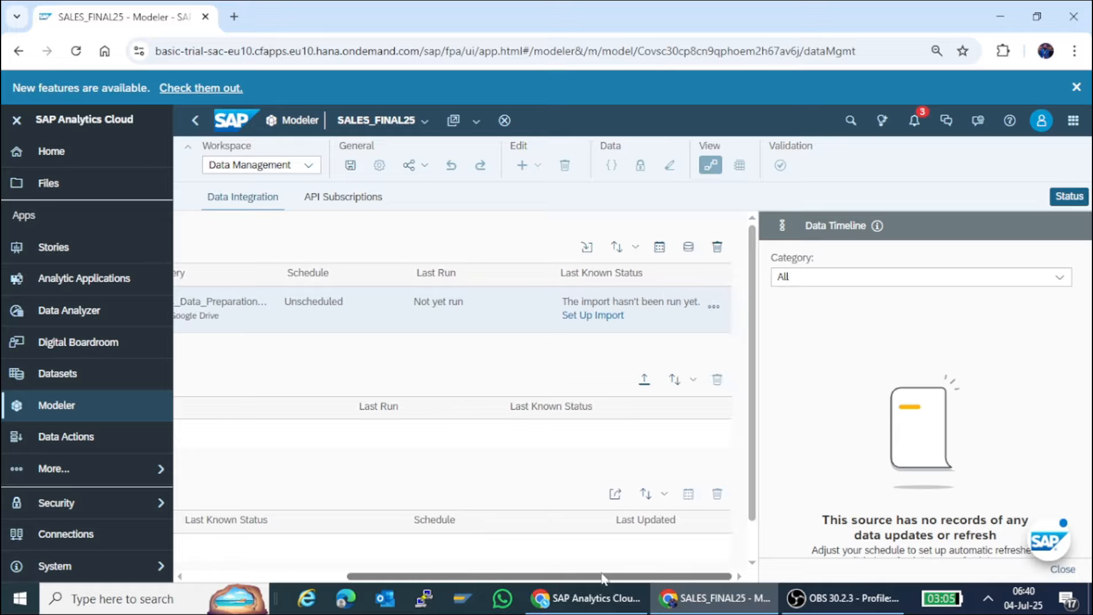
pyautogui.click(580, 322)
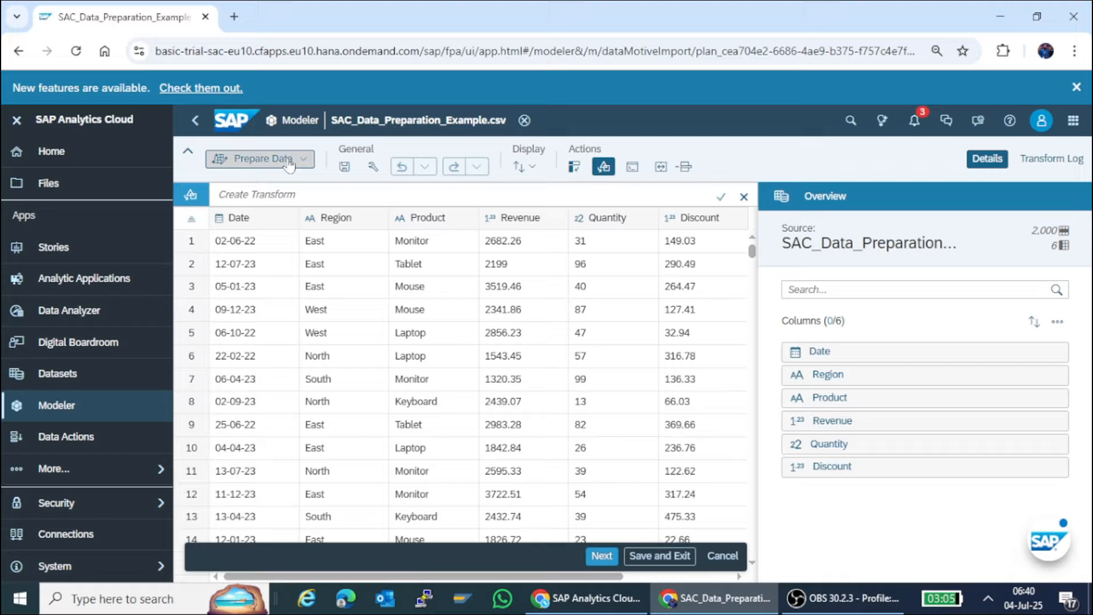
pyautogui.click(255, 222)
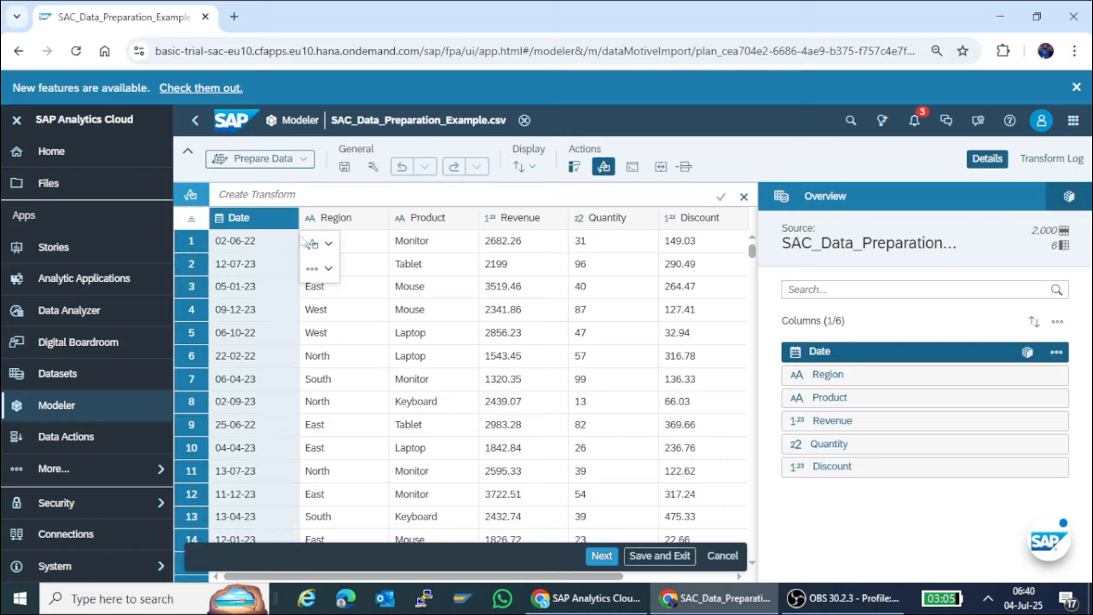
pyautogui.click(326, 272)
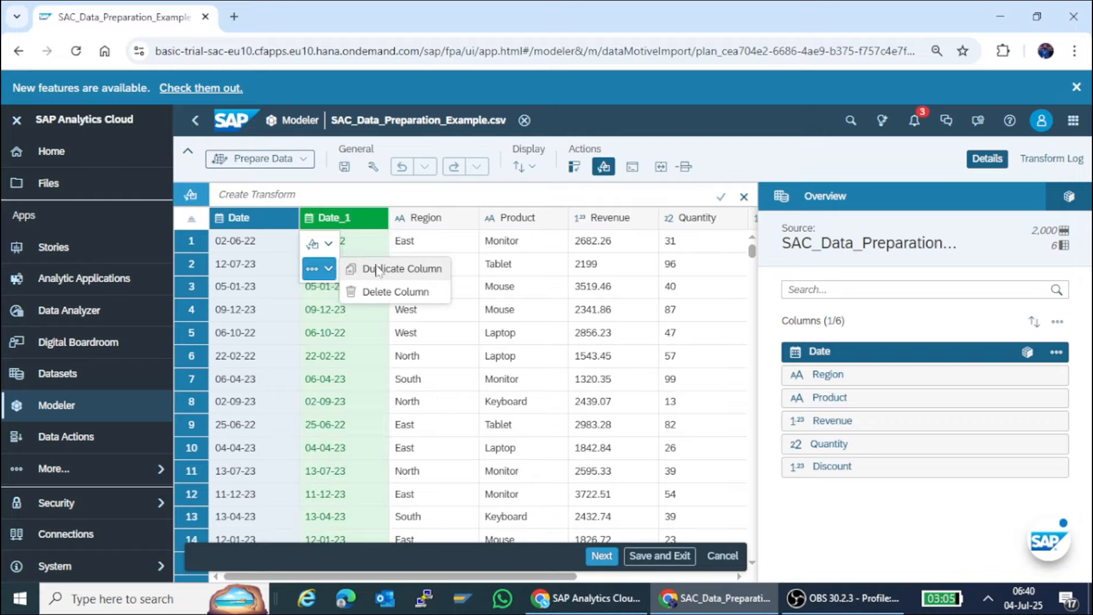
pyautogui.click(329, 246)
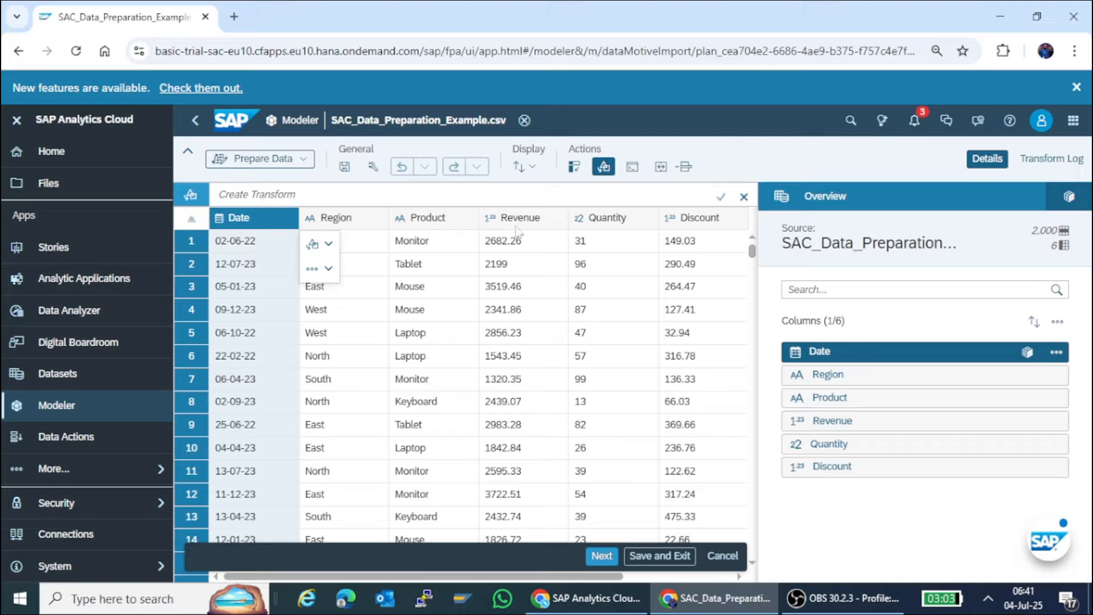
pyautogui.click(519, 197)
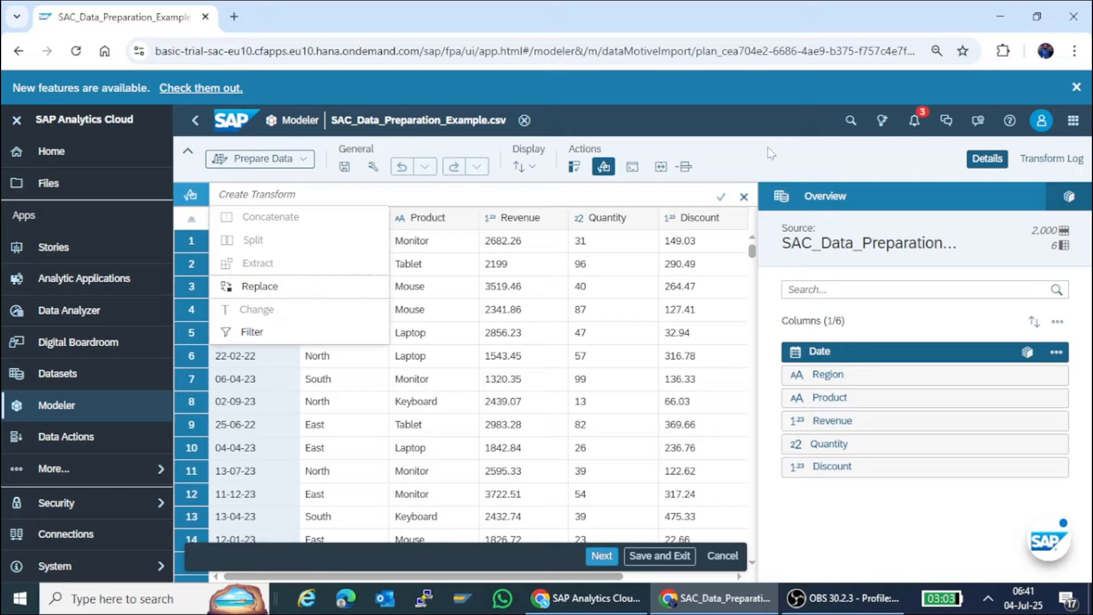
# Create a Replace transform for numbers in the Revenue column, with 0 as the value to match.
pyautogui.click(528, 222)
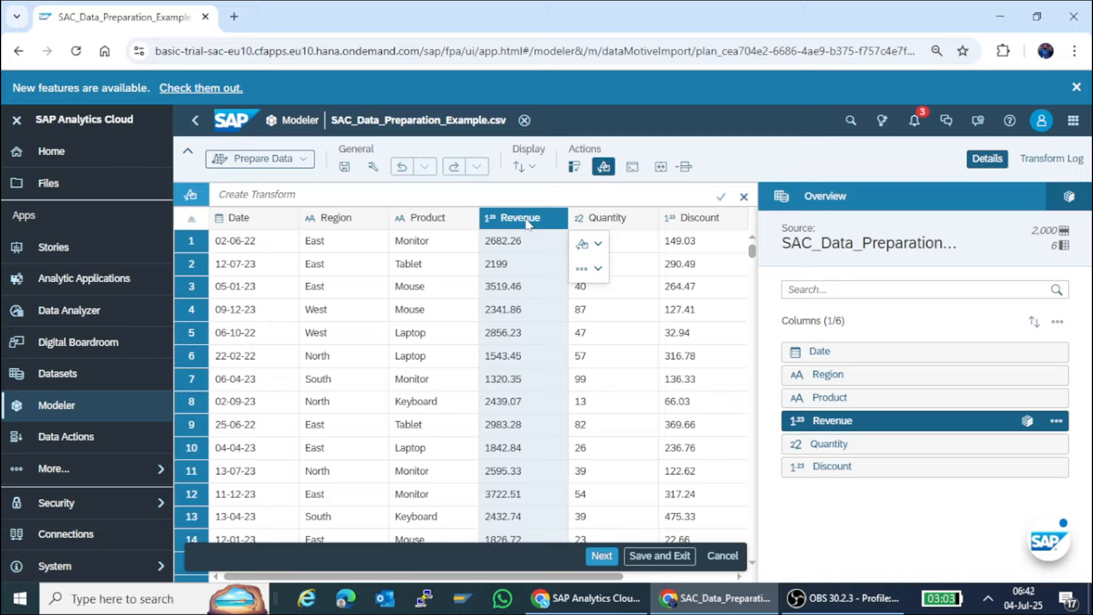
pyautogui.click(598, 245)
pyautogui.click(648, 244)
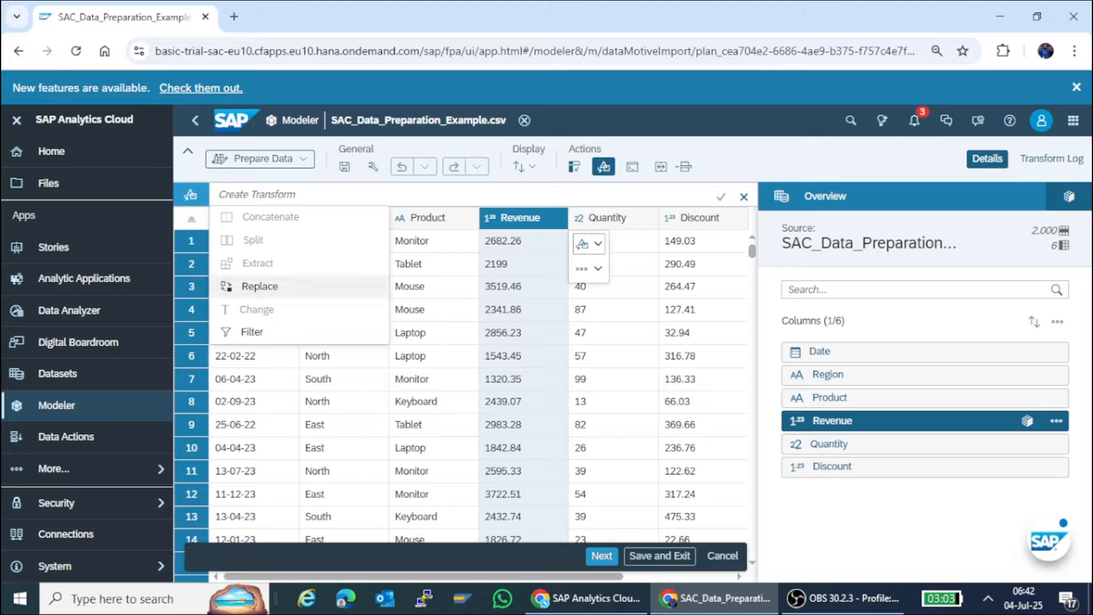
pyautogui.click(260, 285)
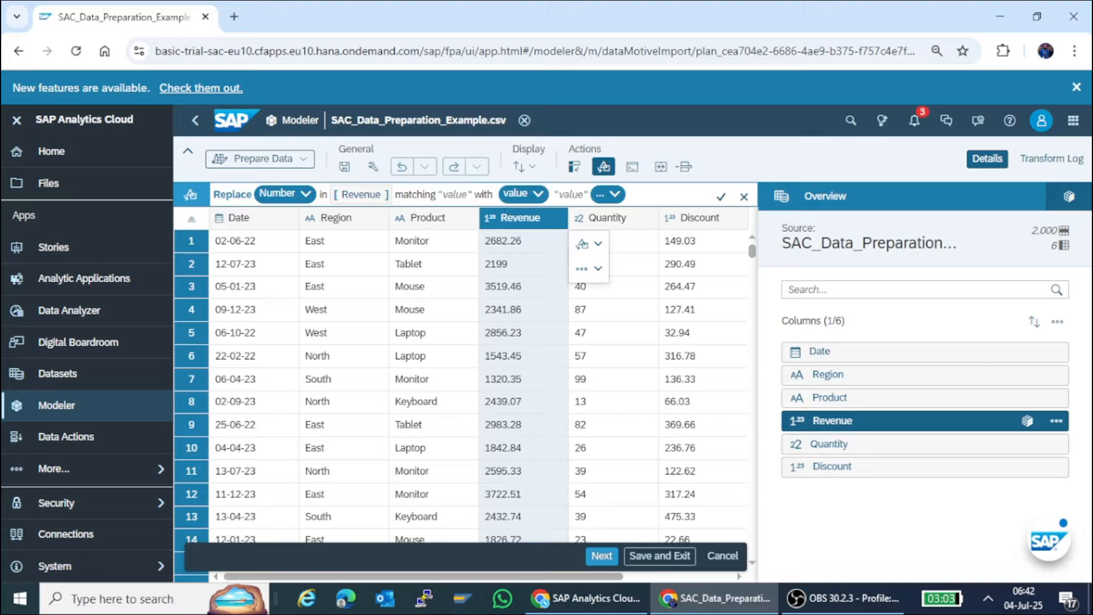
pyautogui.click(455, 194)
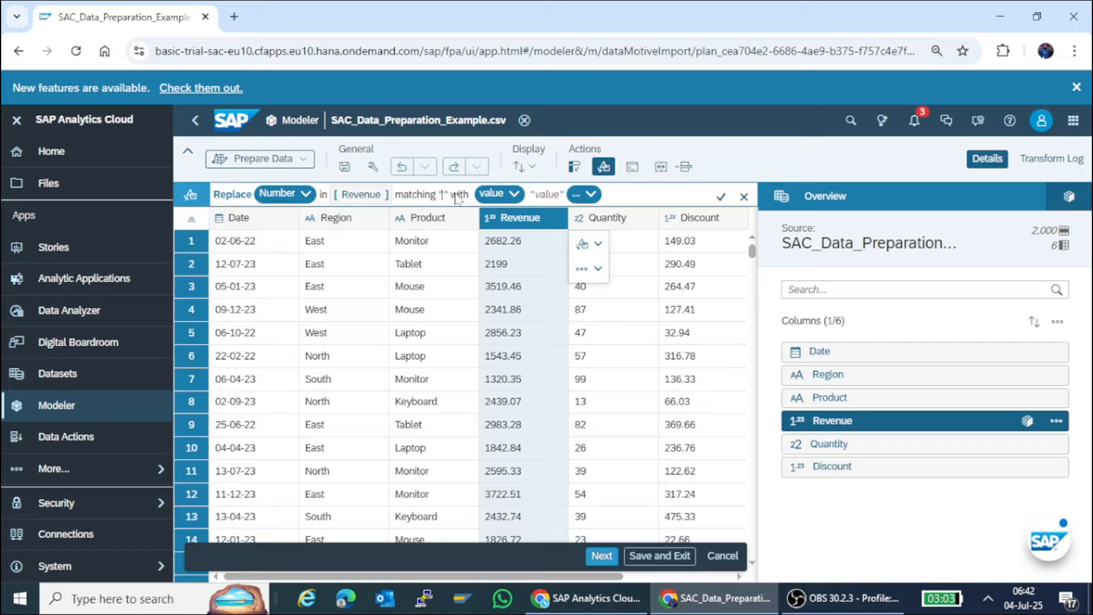
pyautogui.write('0')
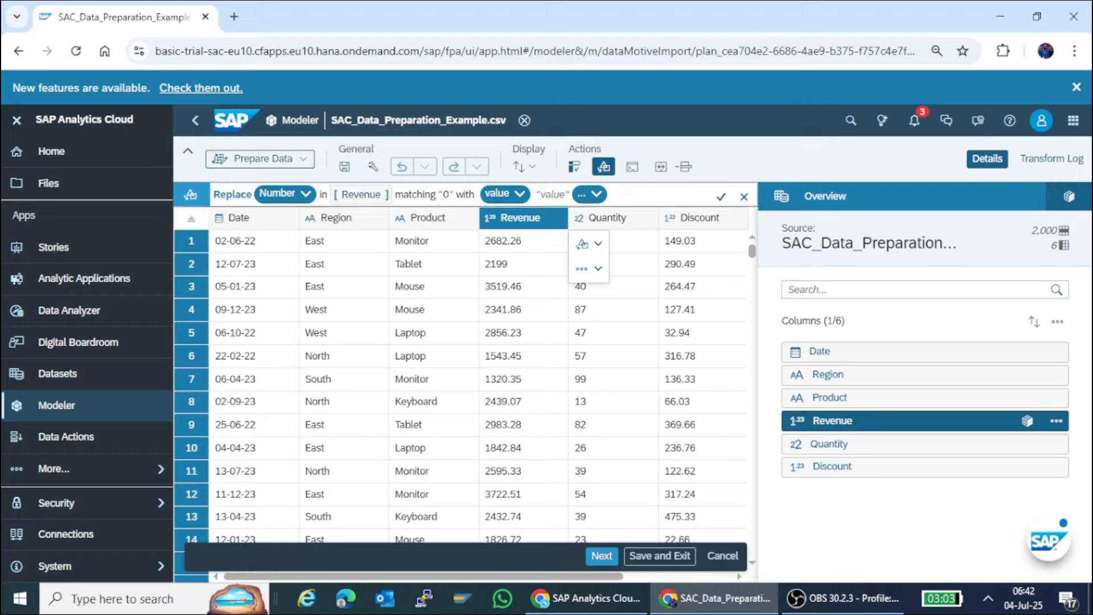
# Set the transform's replacement value to 1000, apply it to the Revenue column and review the replaced rows.
pyautogui.click(553, 197)
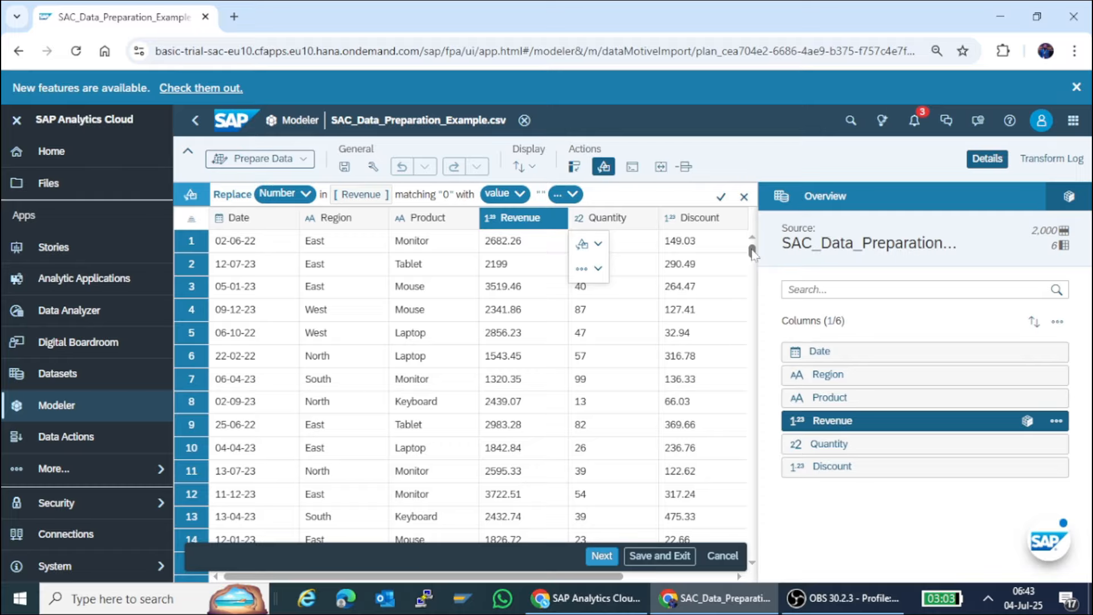
pyautogui.moveTo(752, 253); pyautogui.dragTo(754, 376)
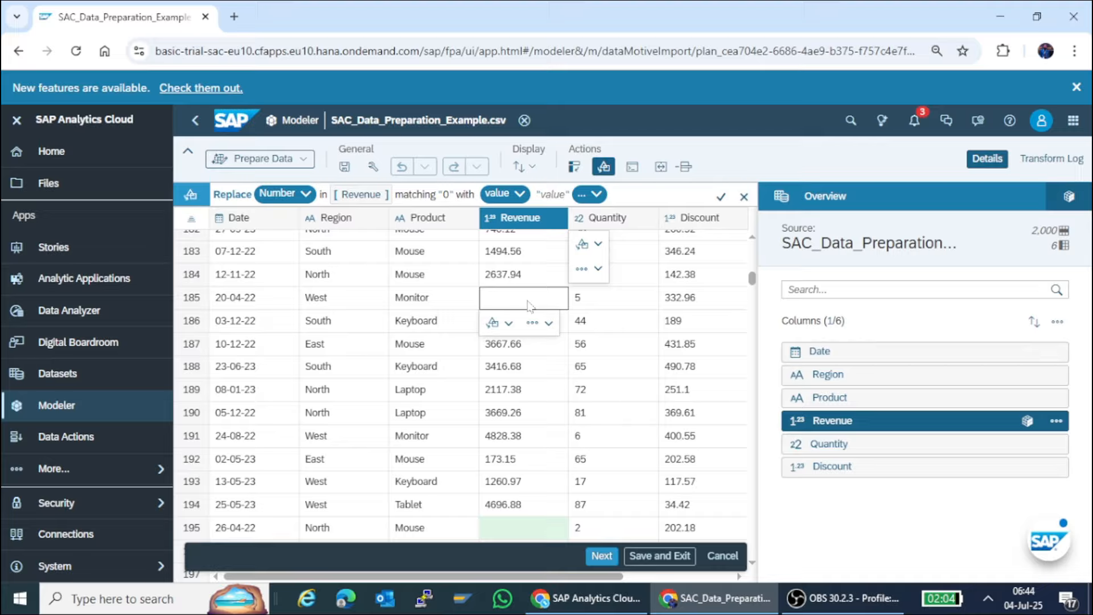
pyautogui.click(548, 197)
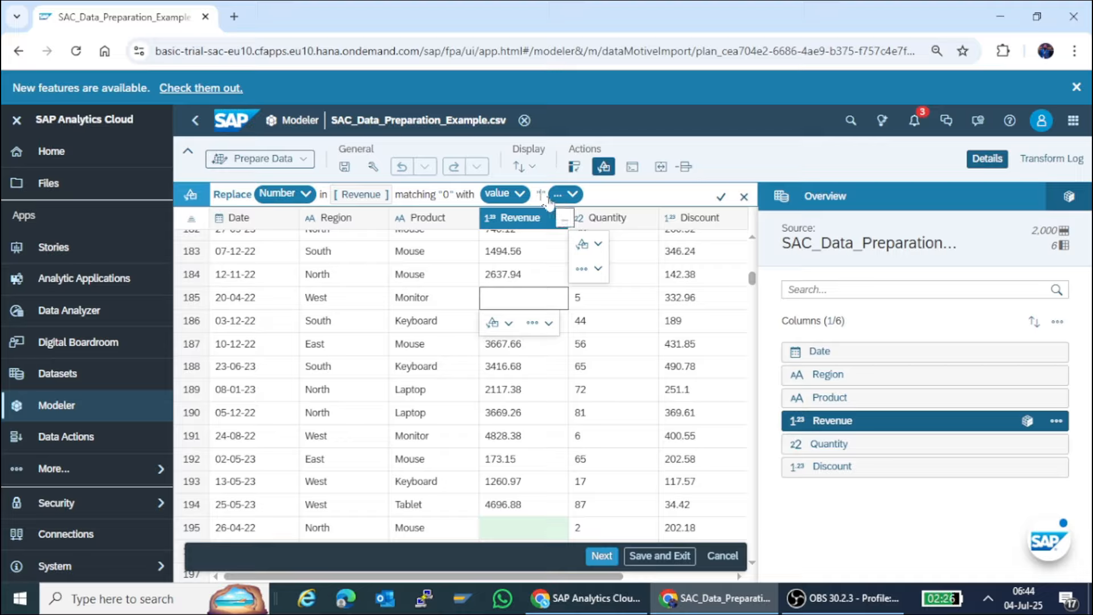
pyautogui.write('100')
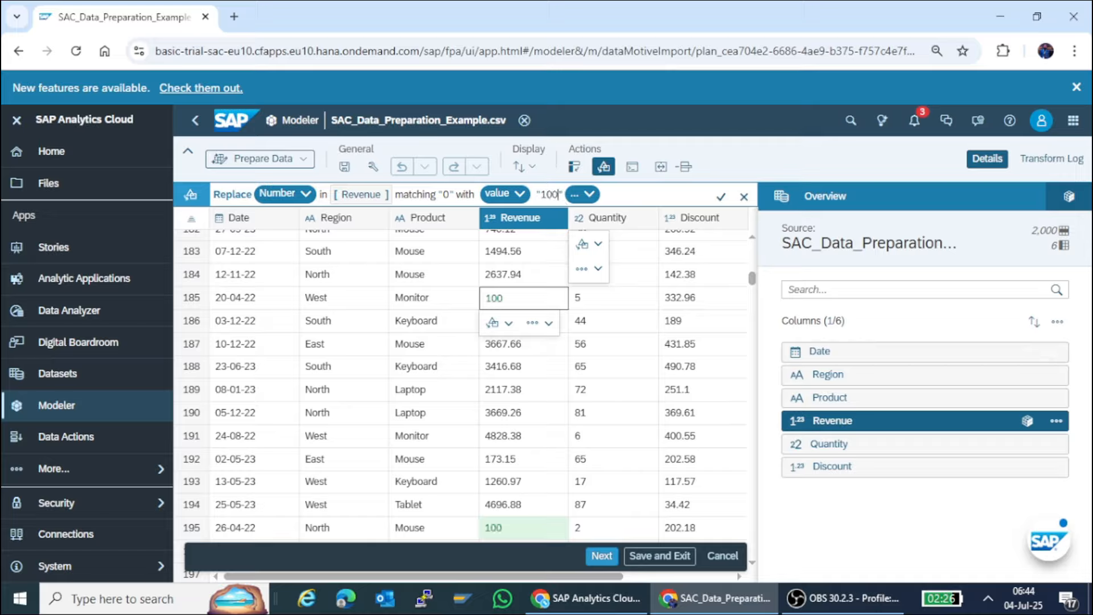
pyautogui.write('0')
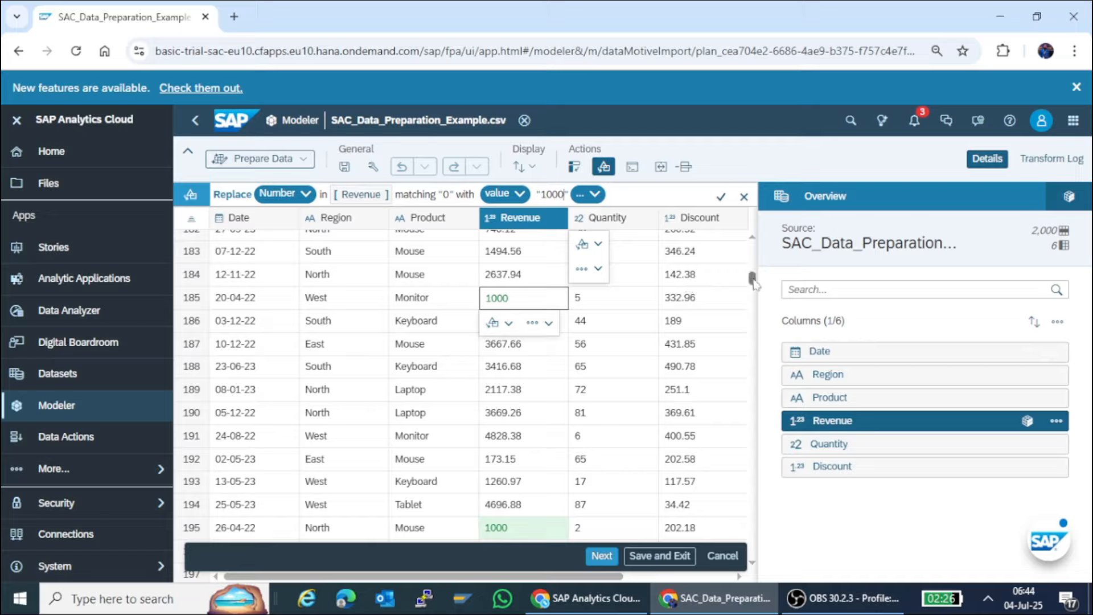
pyautogui.scroll(-3, 752, 282)
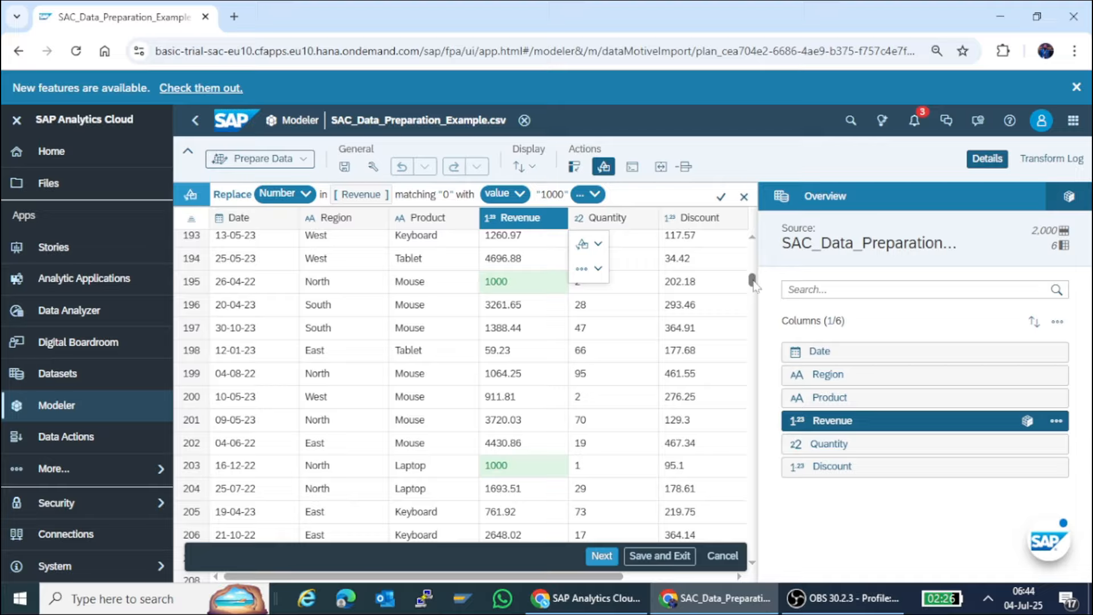
pyautogui.click(721, 197)
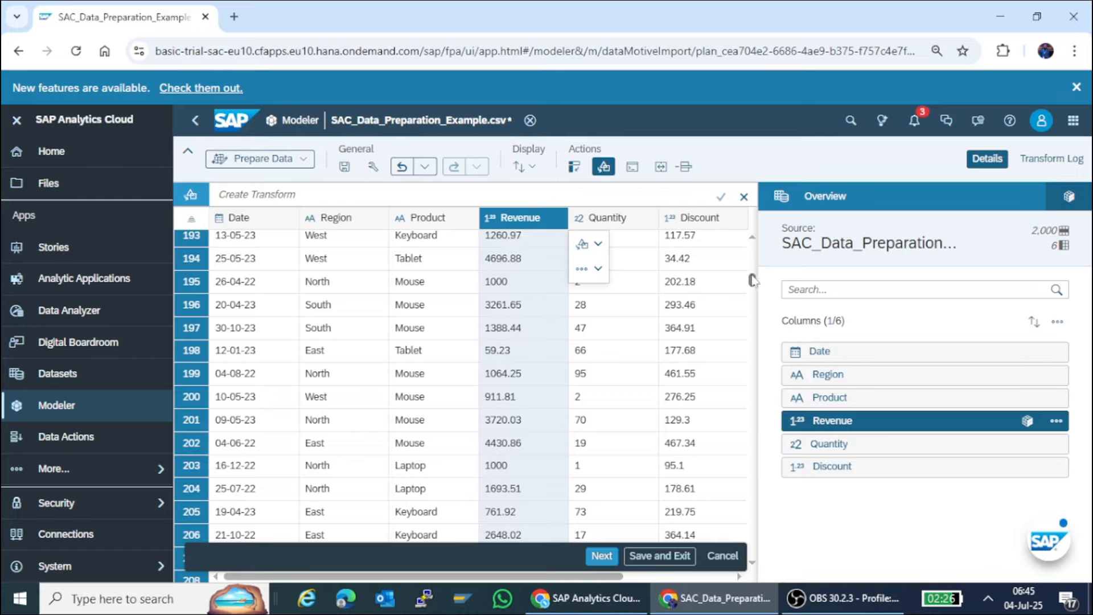
pyautogui.scroll(-8, 752, 279)
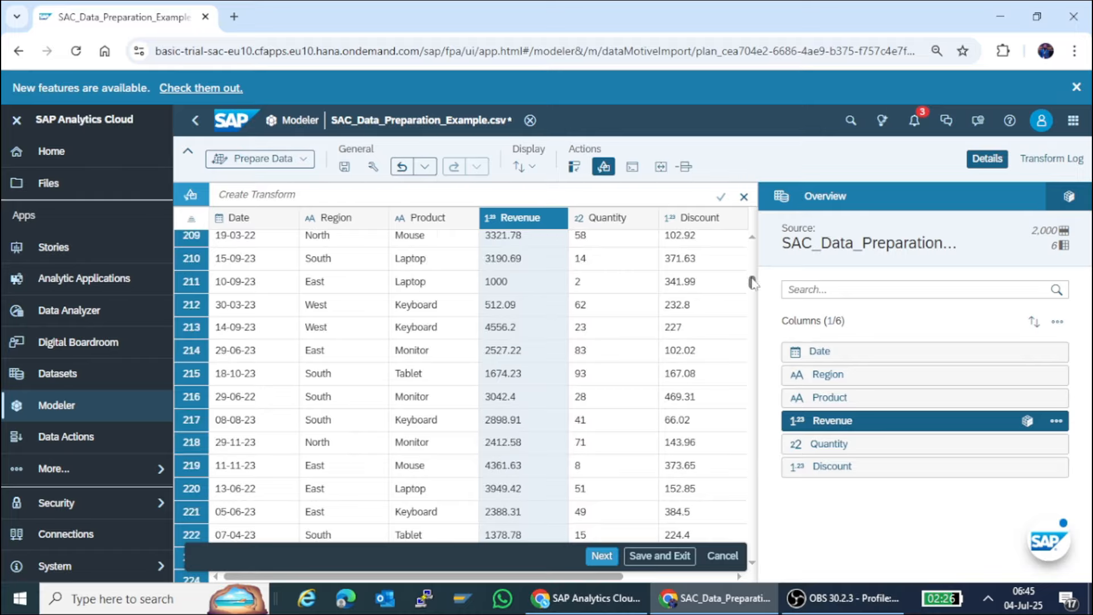
pyautogui.scroll(10, 754, 279)
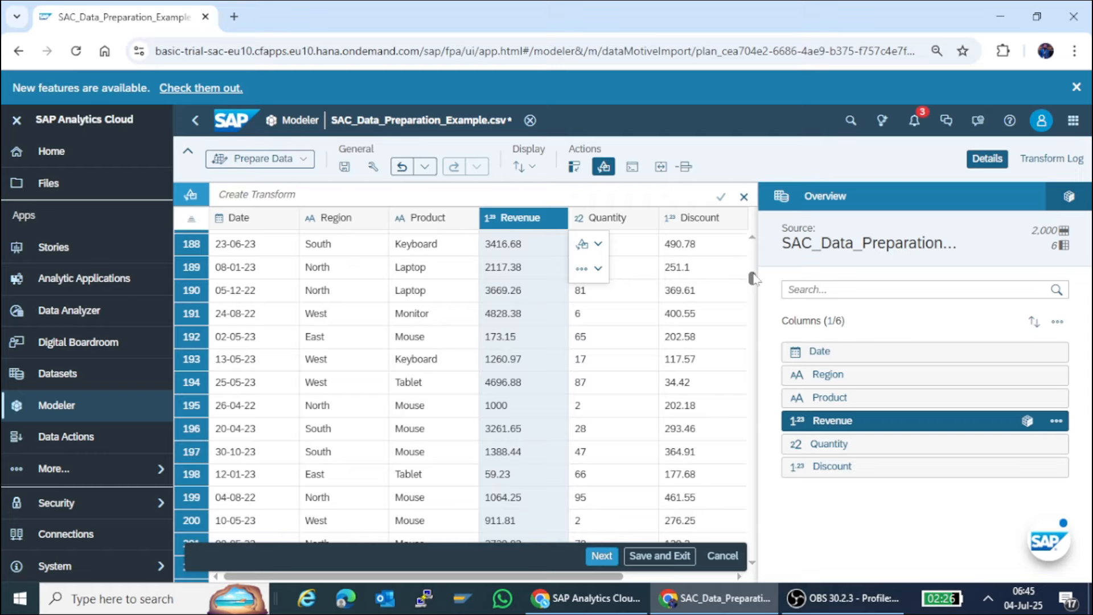
pyautogui.scroll(-2, 754, 279)
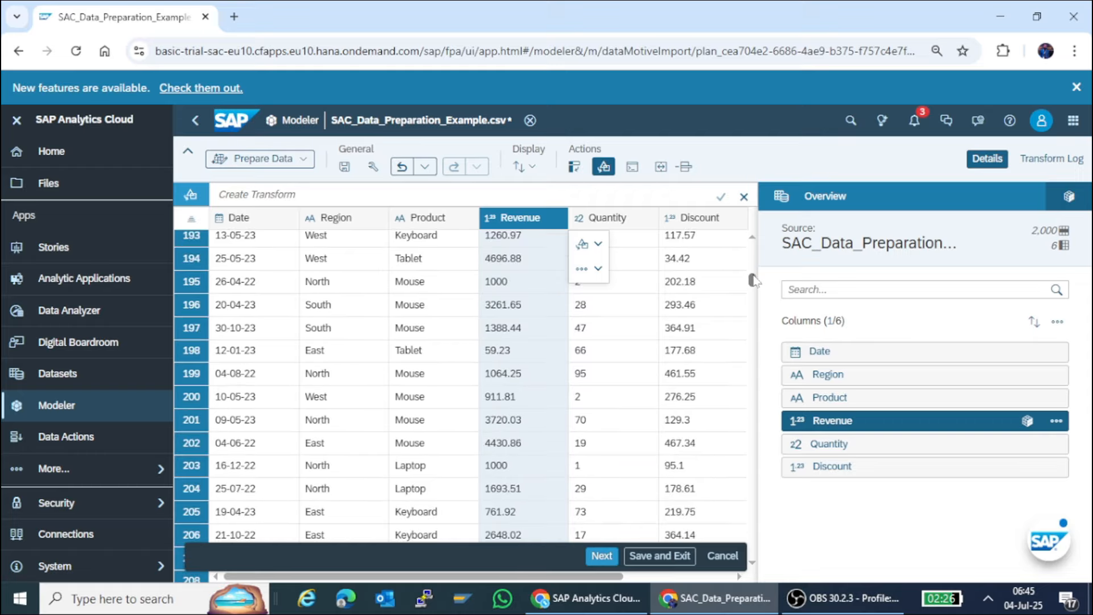